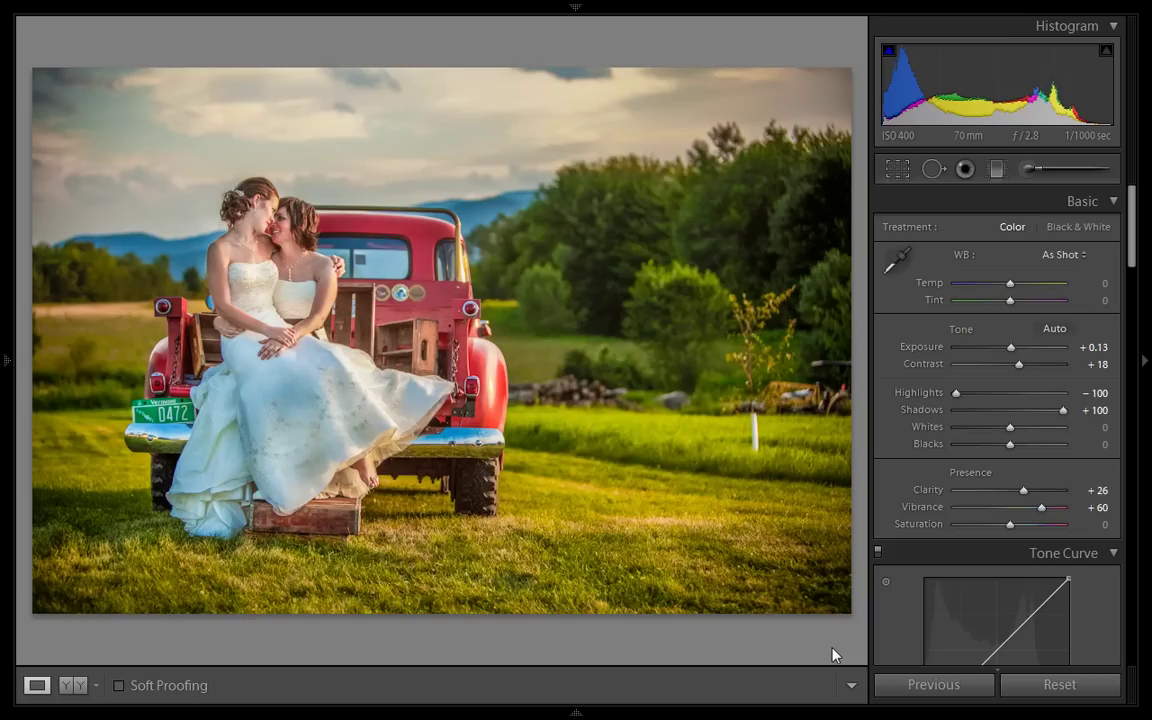
Enlarge the photo and toggle twice between the unedited original and the edit, ending on the edit.
left_click(1145, 360)
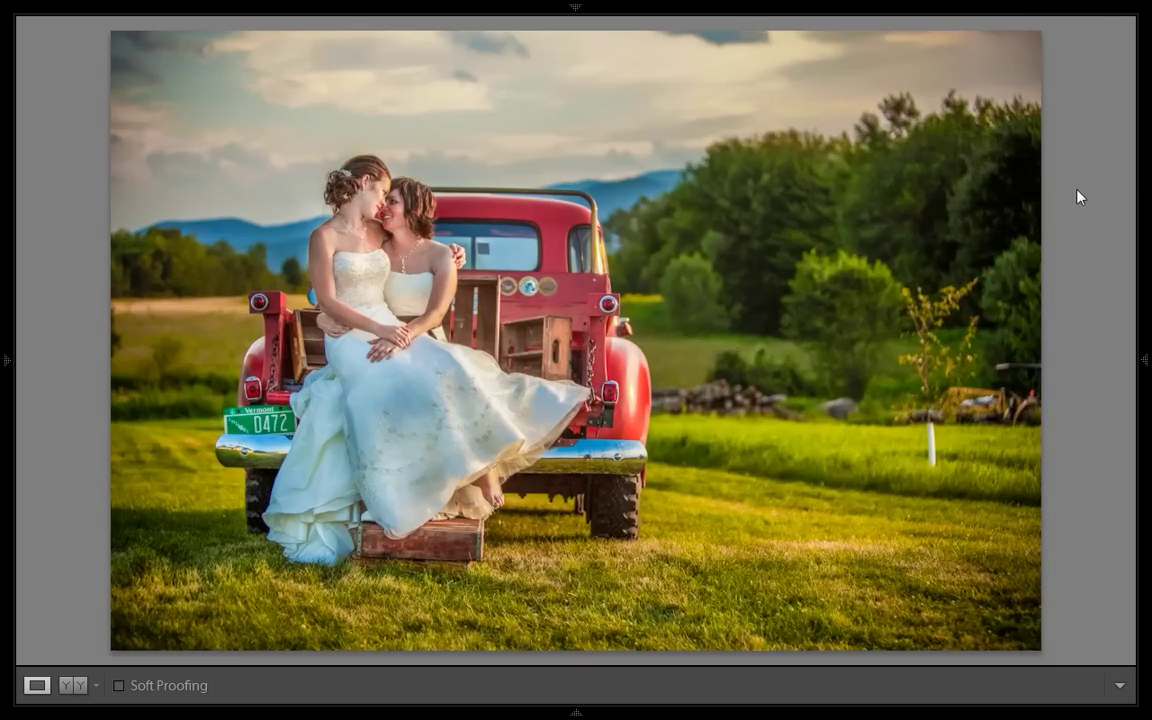
key("backslash")
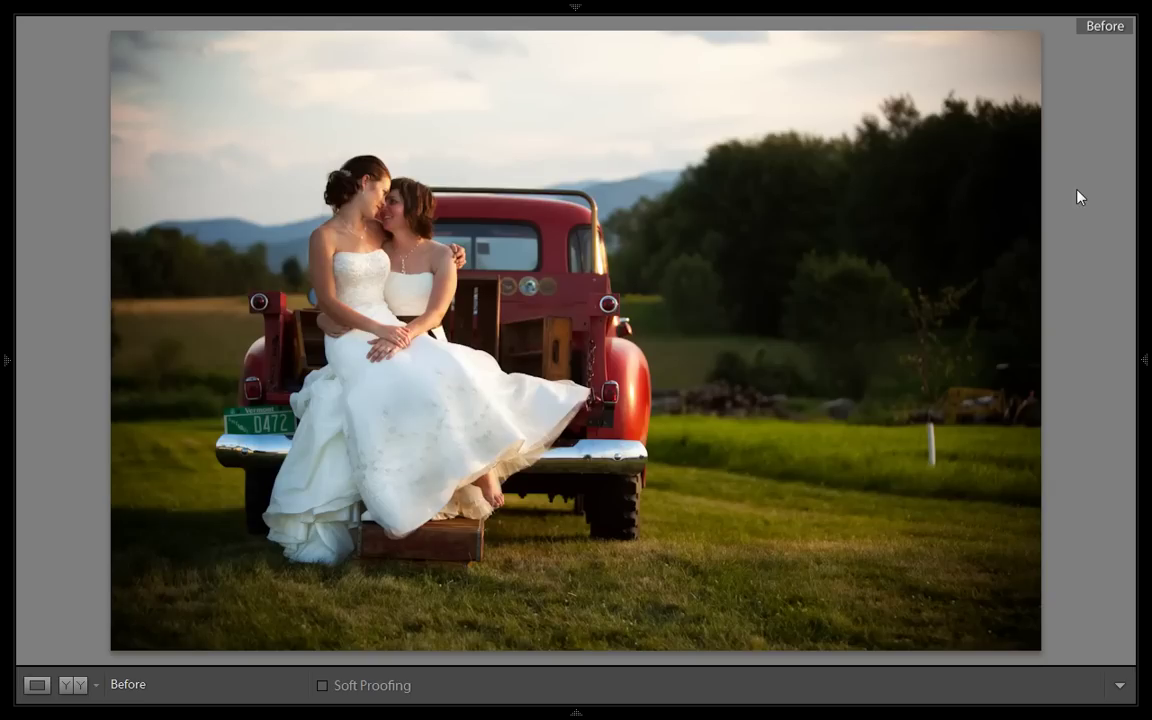
key("backslash")
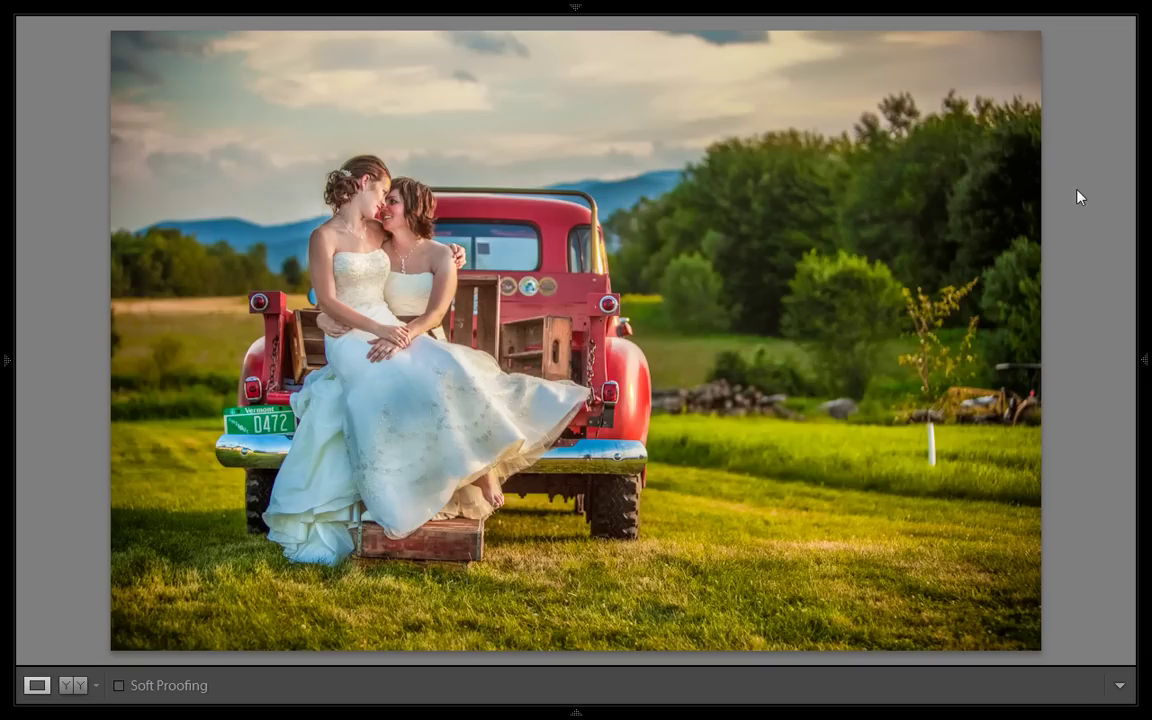
key("backslash")
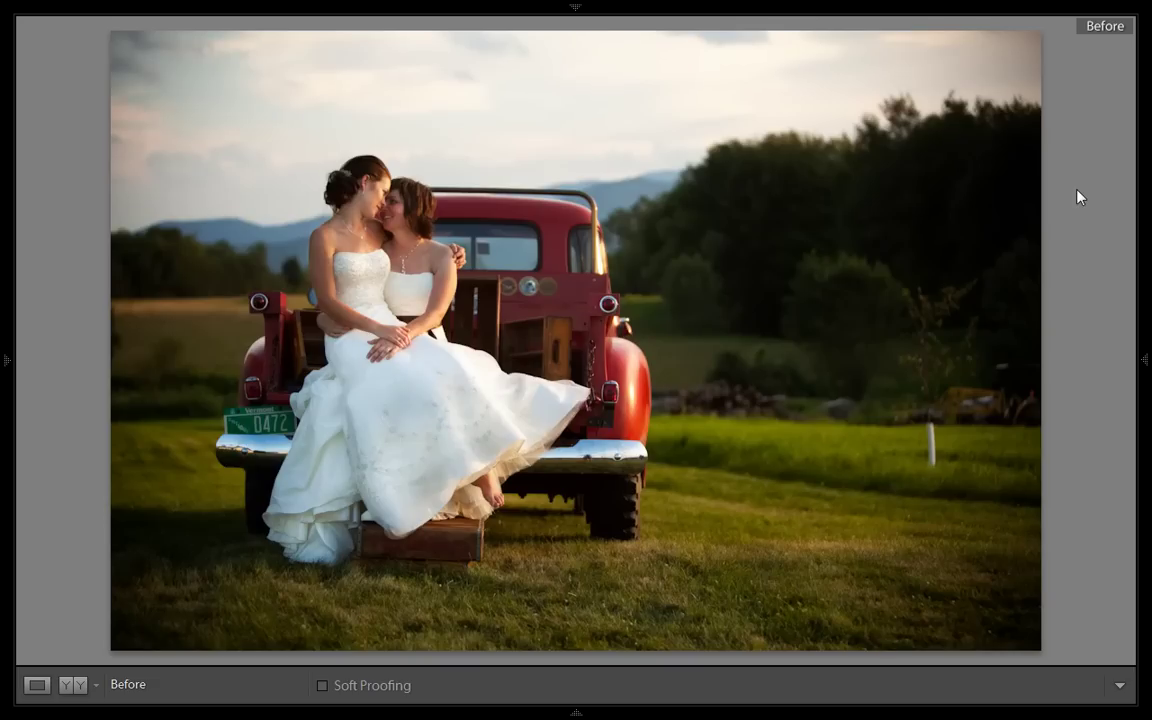
key("backslash")
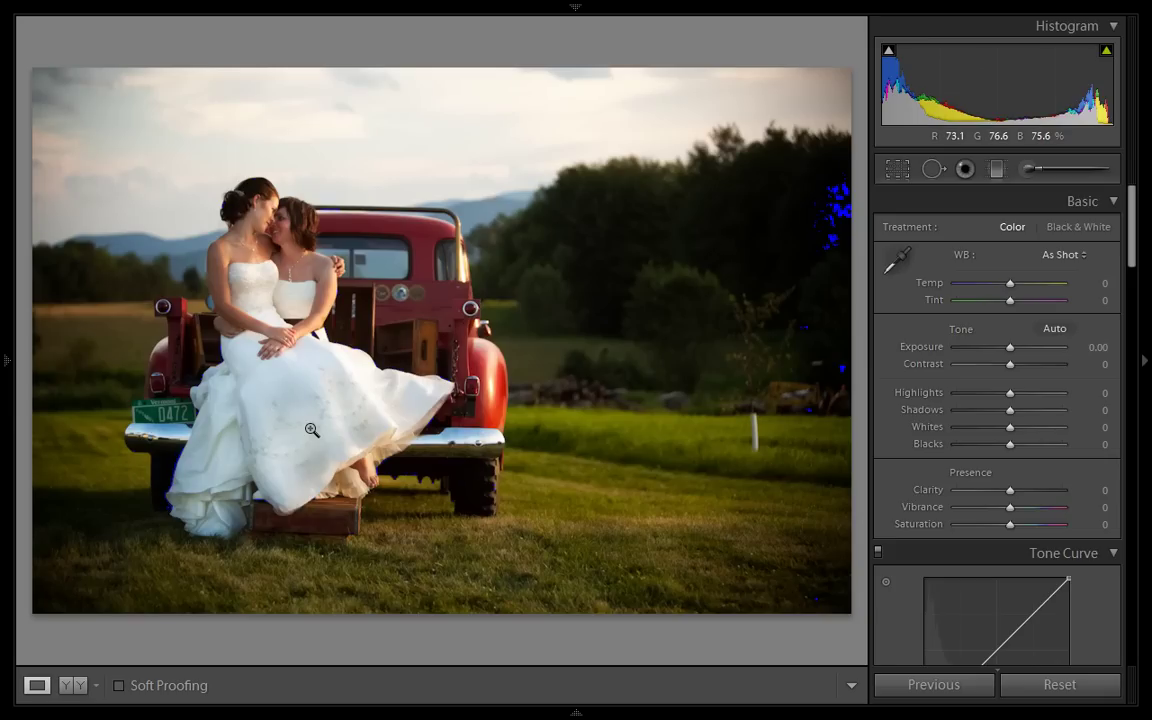
In Basic, set Shadows +100 (checked against Before), Highlights -100, Whites +26, Exposure +0.21, Contrast +33.
left_click_drag(1015, 414, 1081, 424)
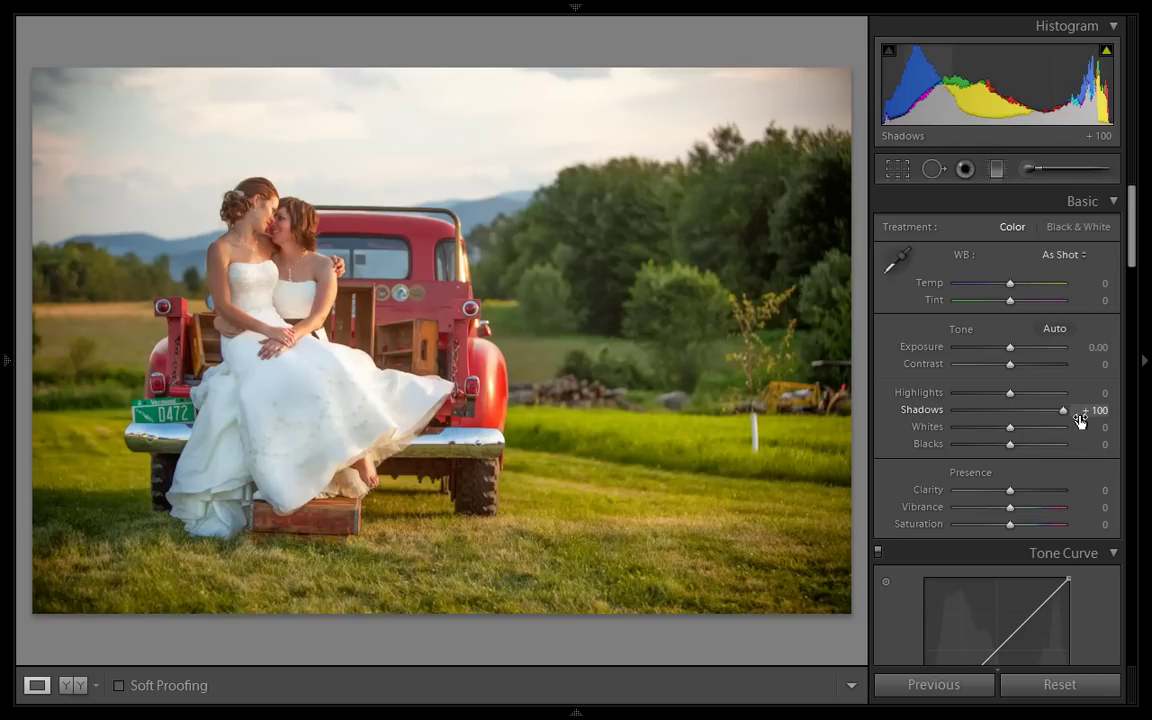
key("backslash")
key("backslash")
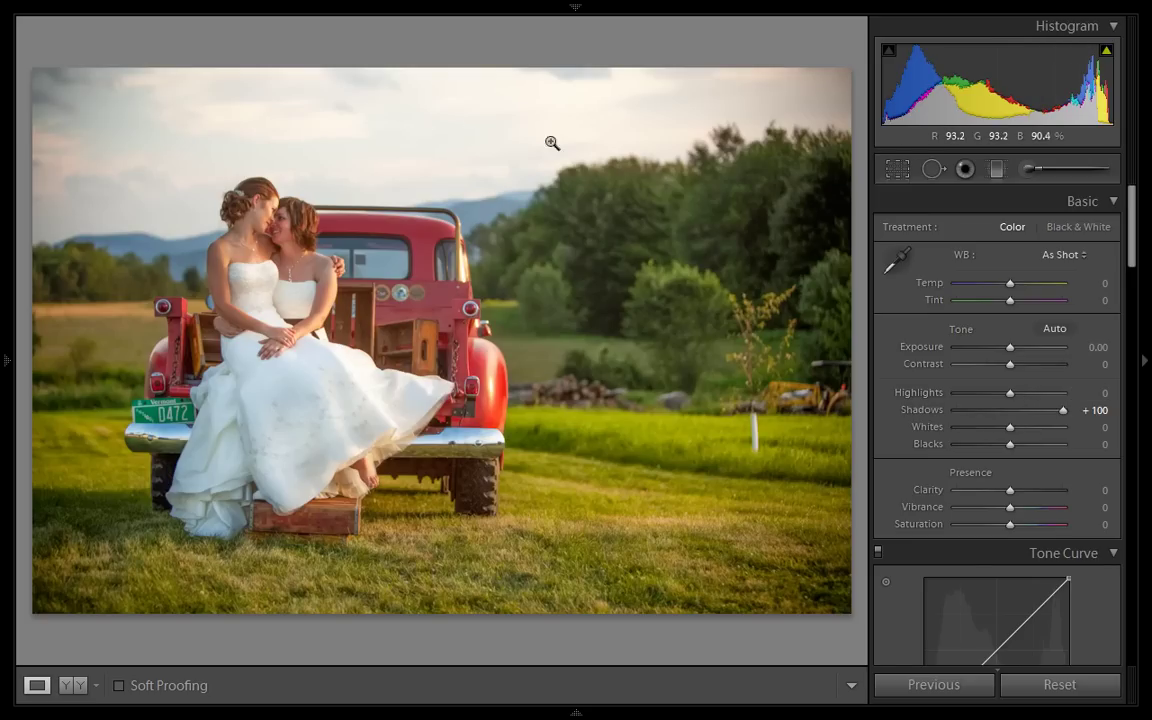
left_click_drag(1010, 395, 952, 397)
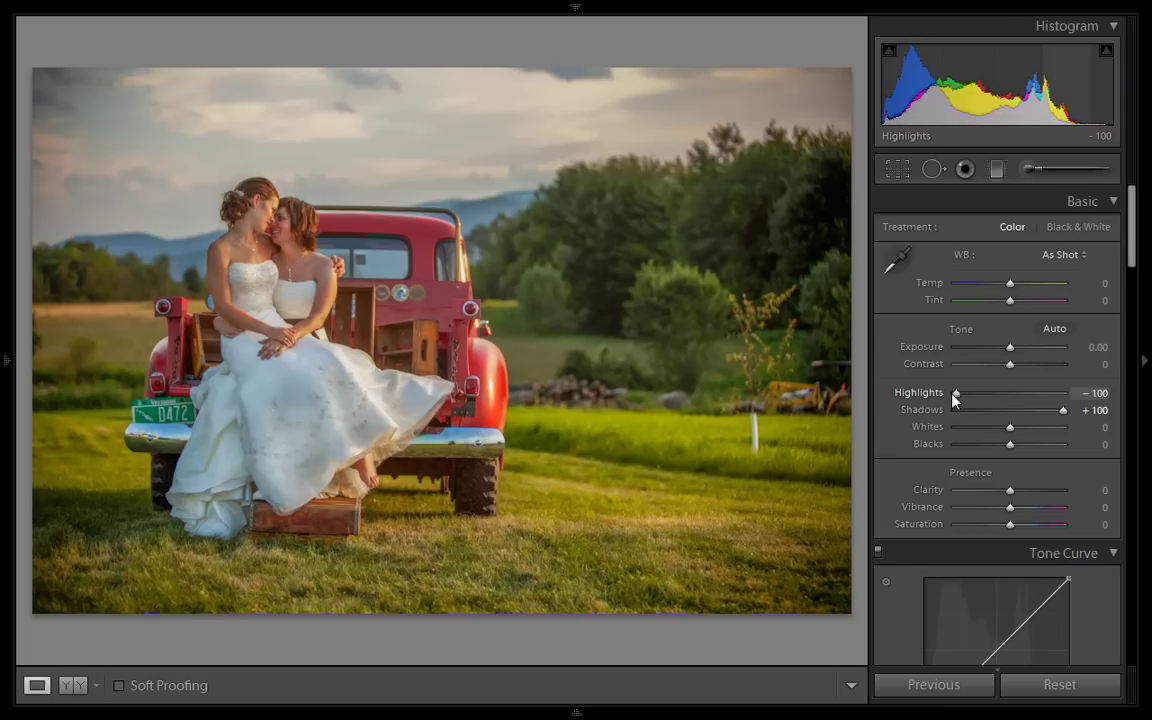
left_click_drag(1013, 430, 1025, 434)
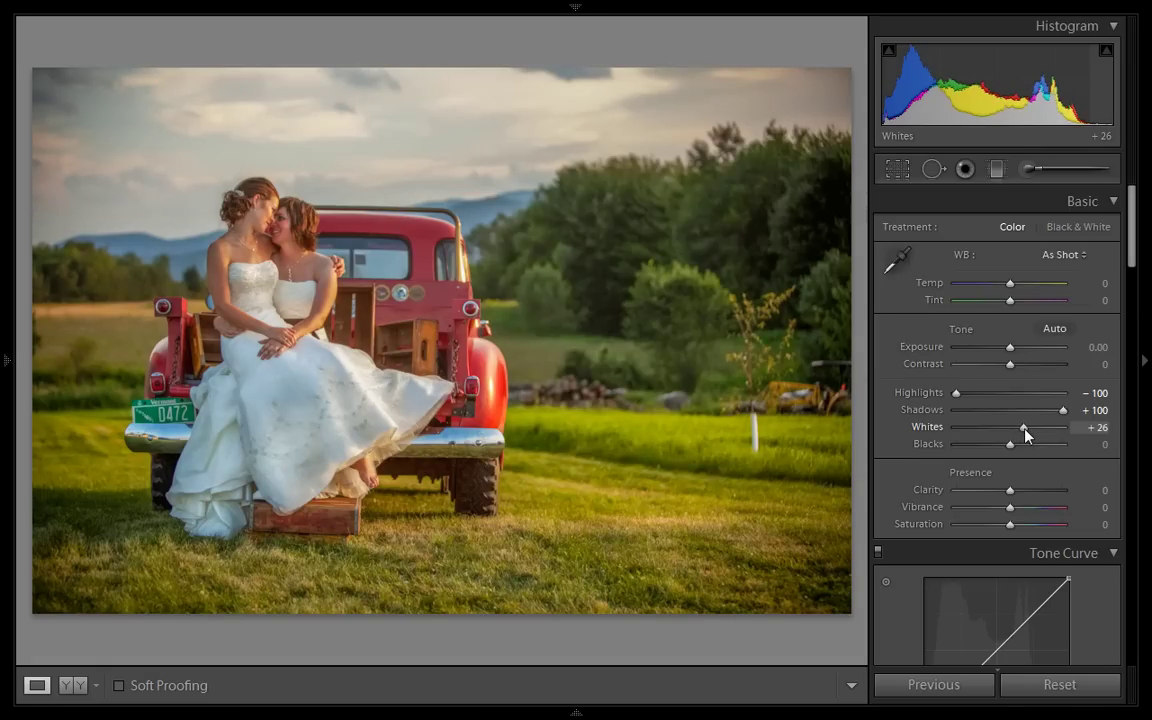
left_click_drag(1012, 349, 1030, 372)
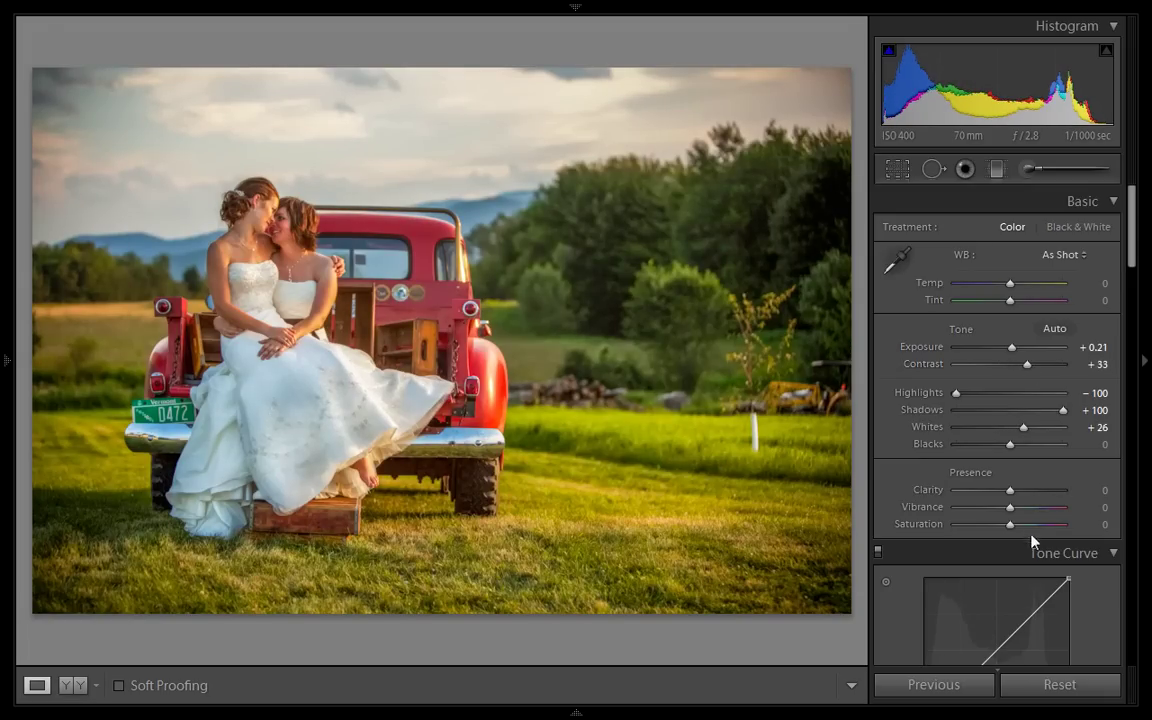
Set Clarity to +24 and Whites to +36, compare with Before, and bring HSL into view.
mouse_move(1013, 492)
left_mouse_down()
mouse_move(1039, 492)
mouse_move(1023, 497)
left_mouse_up()
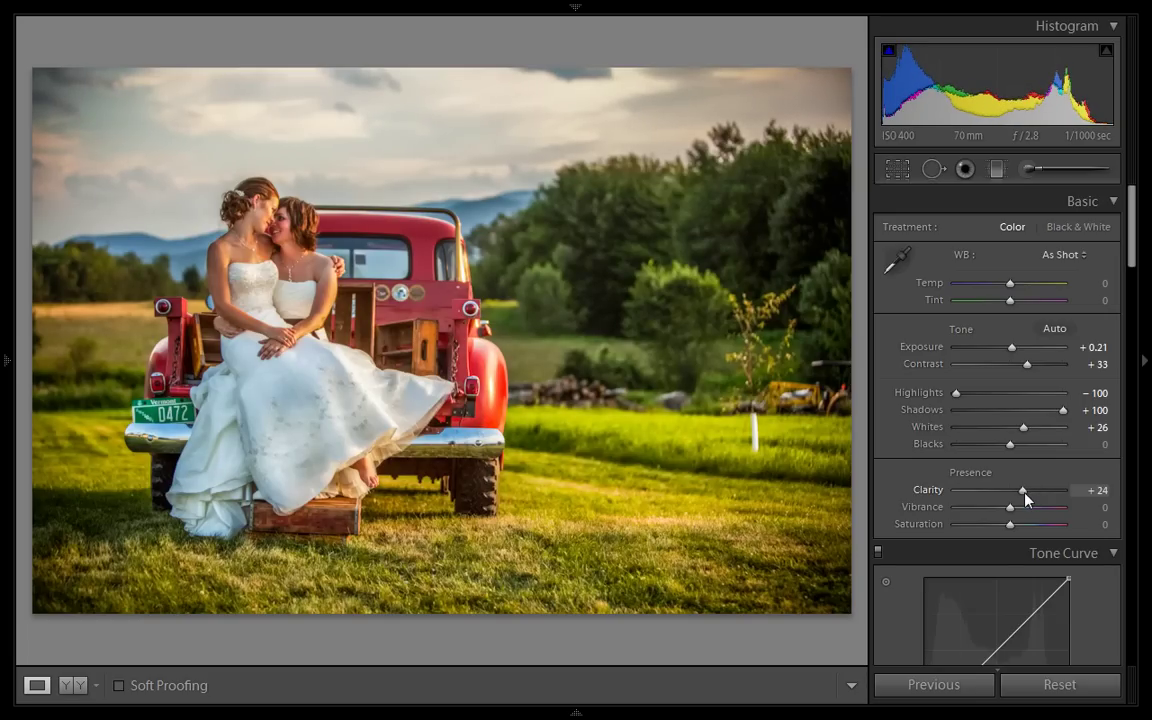
left_click_drag(1025, 432, 1033, 435)
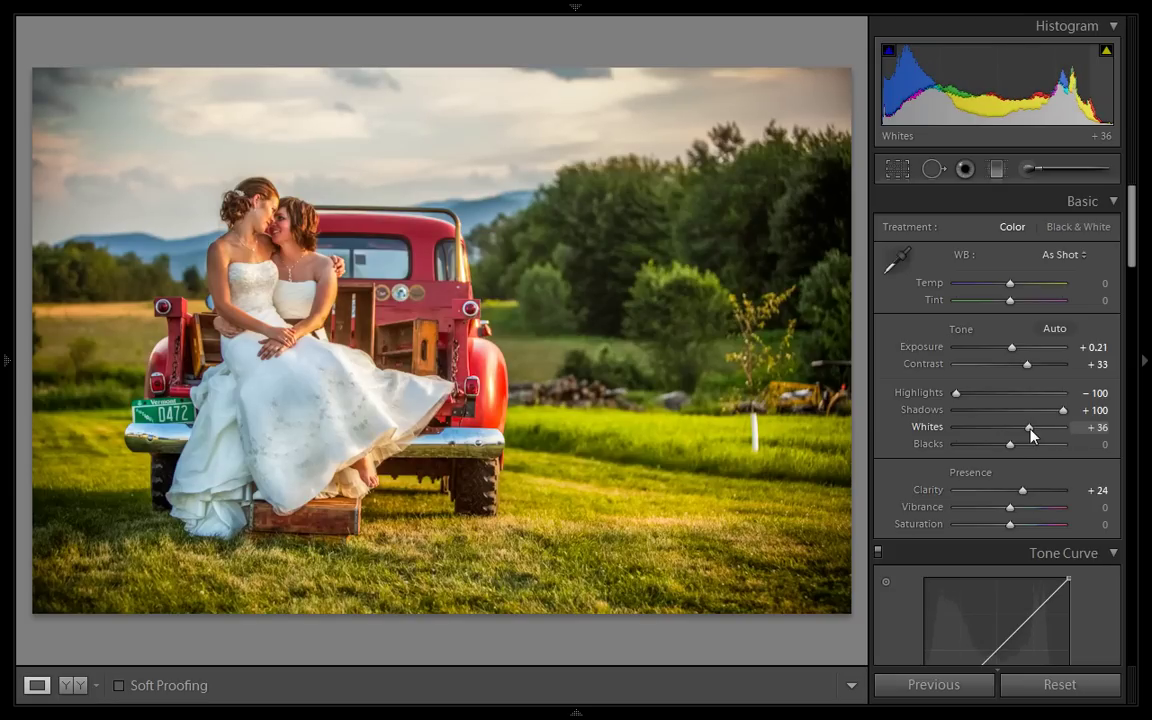
key("backslash")
key("backslash")
left_click_drag(1131, 266, 1130, 352)
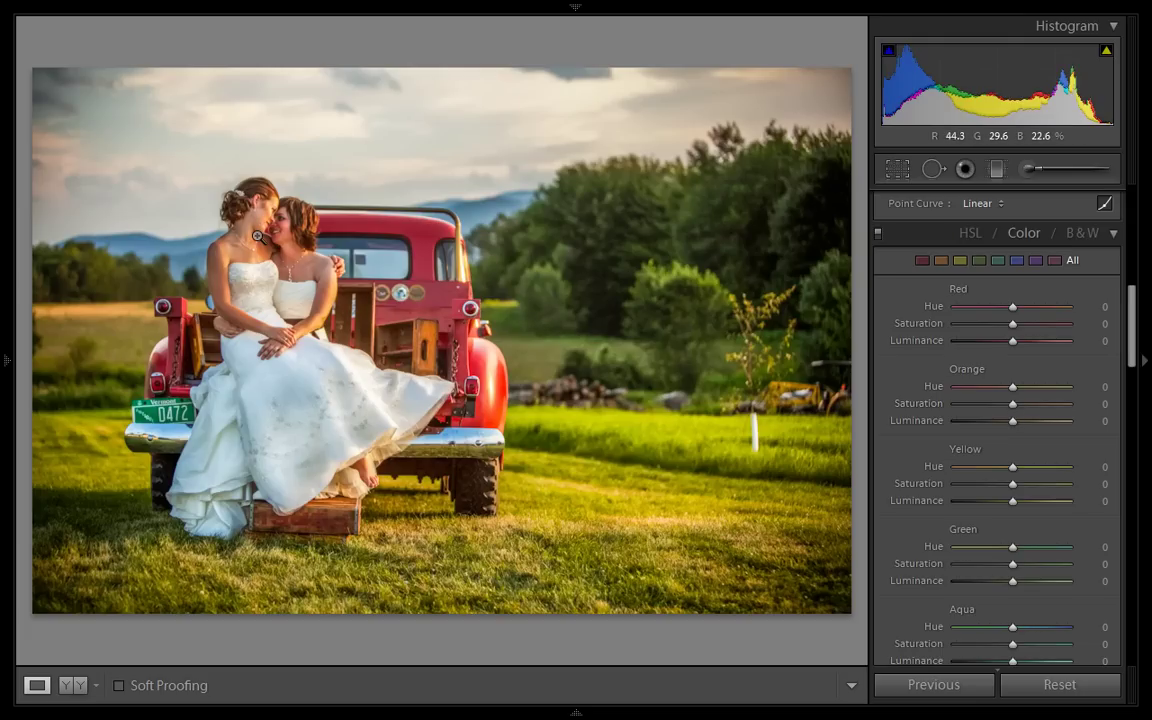
Set Orange Saturation -30 and Orange Luminance +26 in HSL, then Vibrance +24 in Basic.
mouse_move(1013, 407)
left_mouse_down()
mouse_move(955, 410)
mouse_move(996, 410)
left_mouse_up()
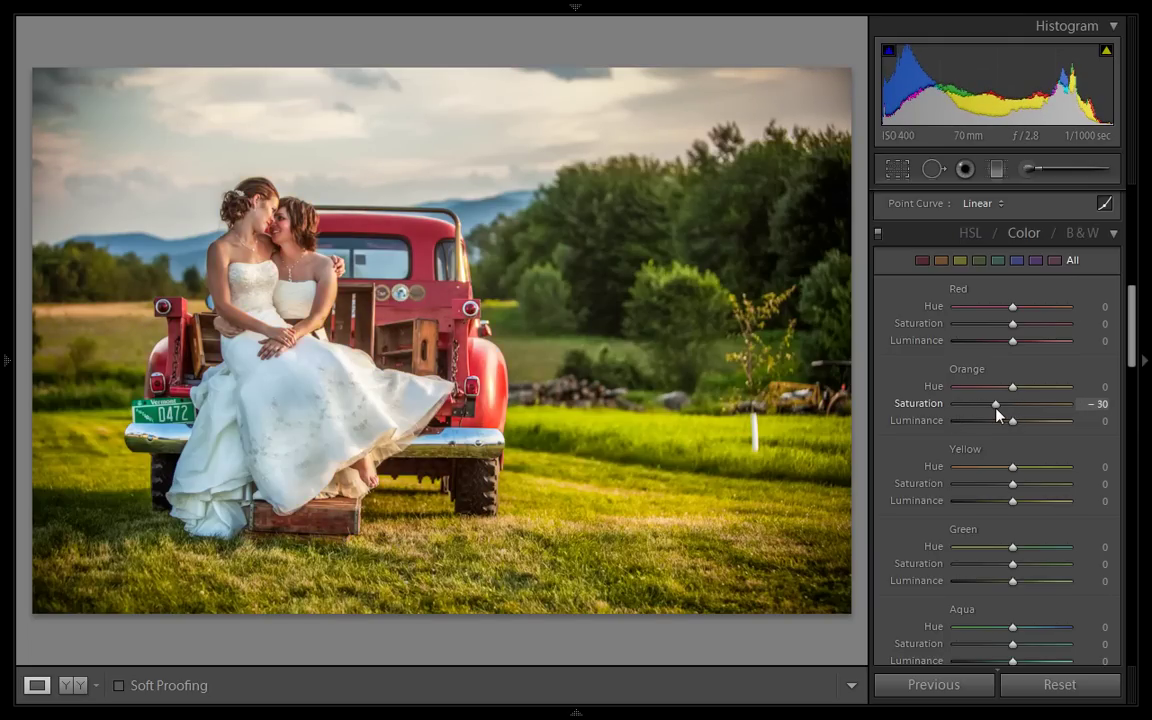
left_click_drag(1013, 421, 1028, 428)
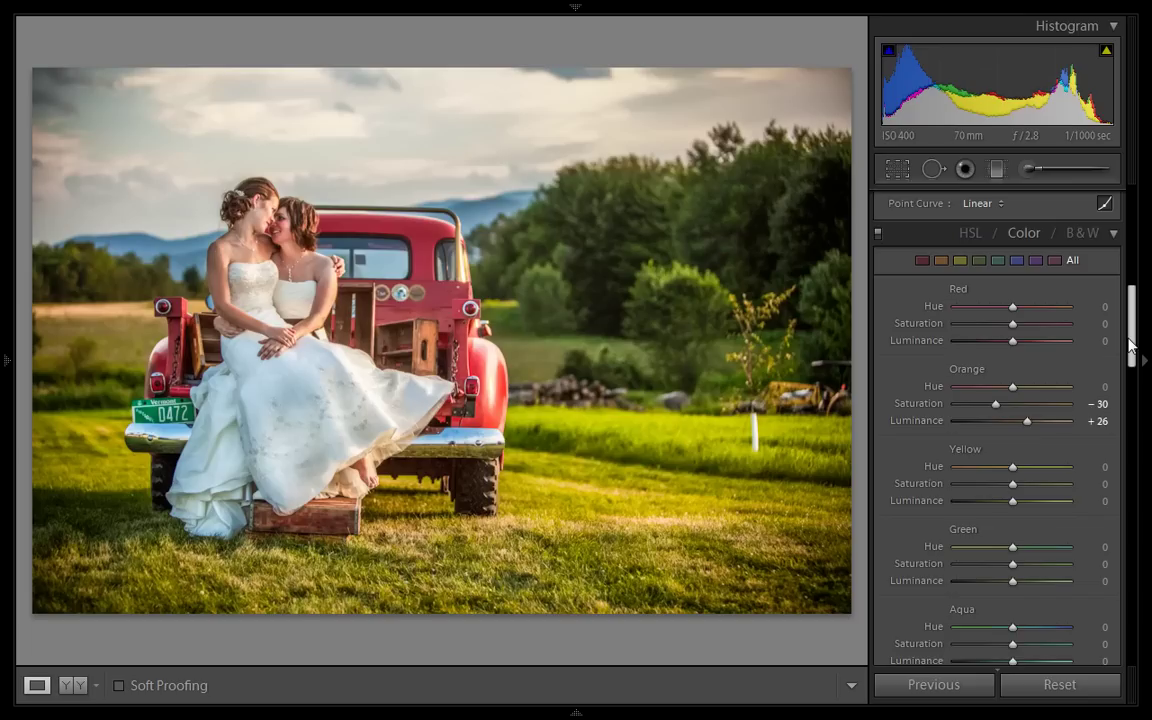
left_click_drag(1130, 345, 1131, 257)
left_click_drag(1009, 375, 1021, 374)
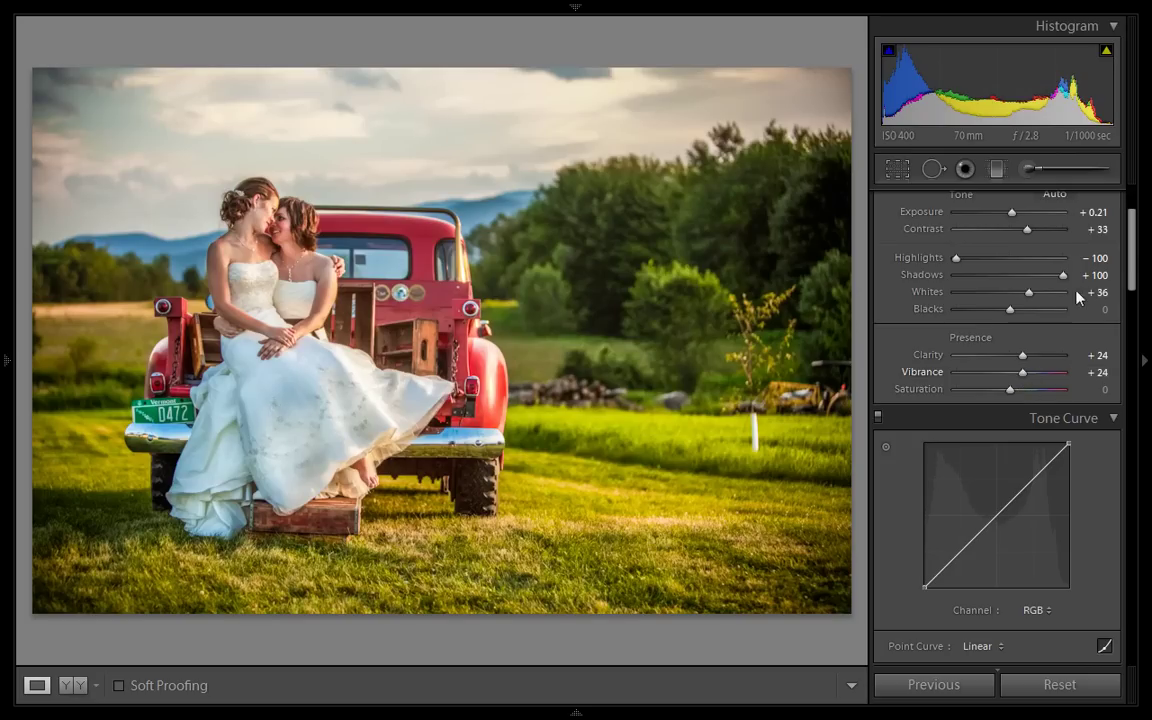
In the Detail panel, drag Sharpening Amount to 63.
left_click_drag(1131, 245, 1130, 510)
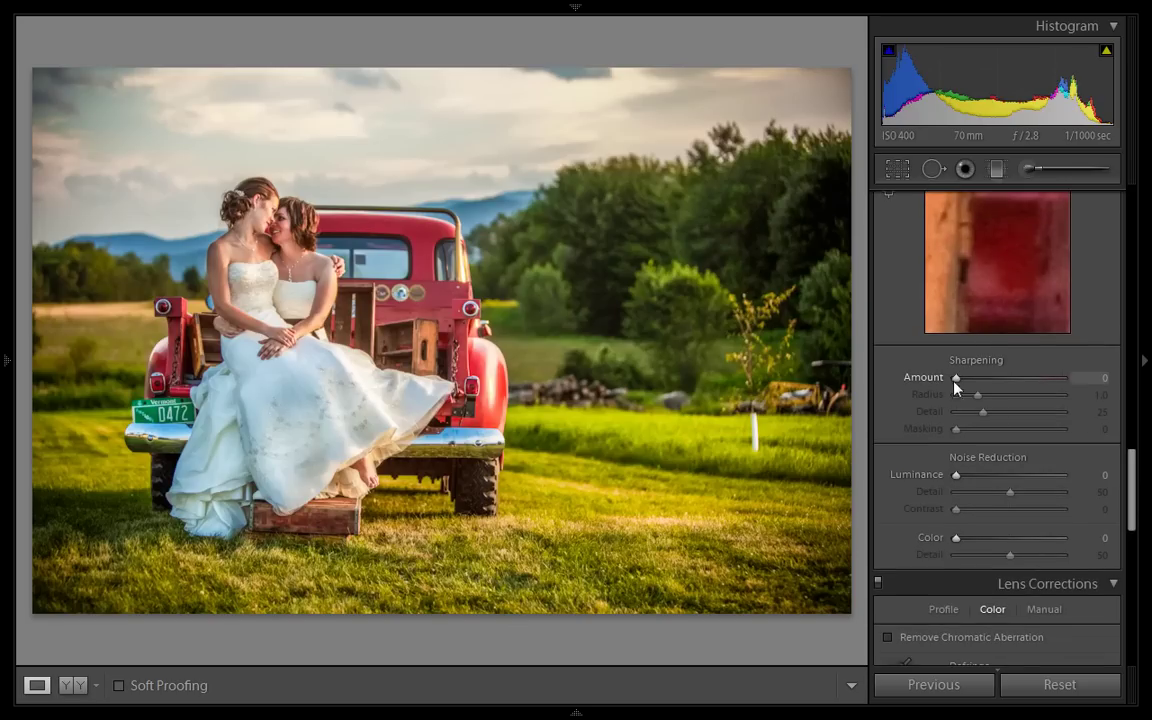
left_click_drag(955, 380, 1003, 393)
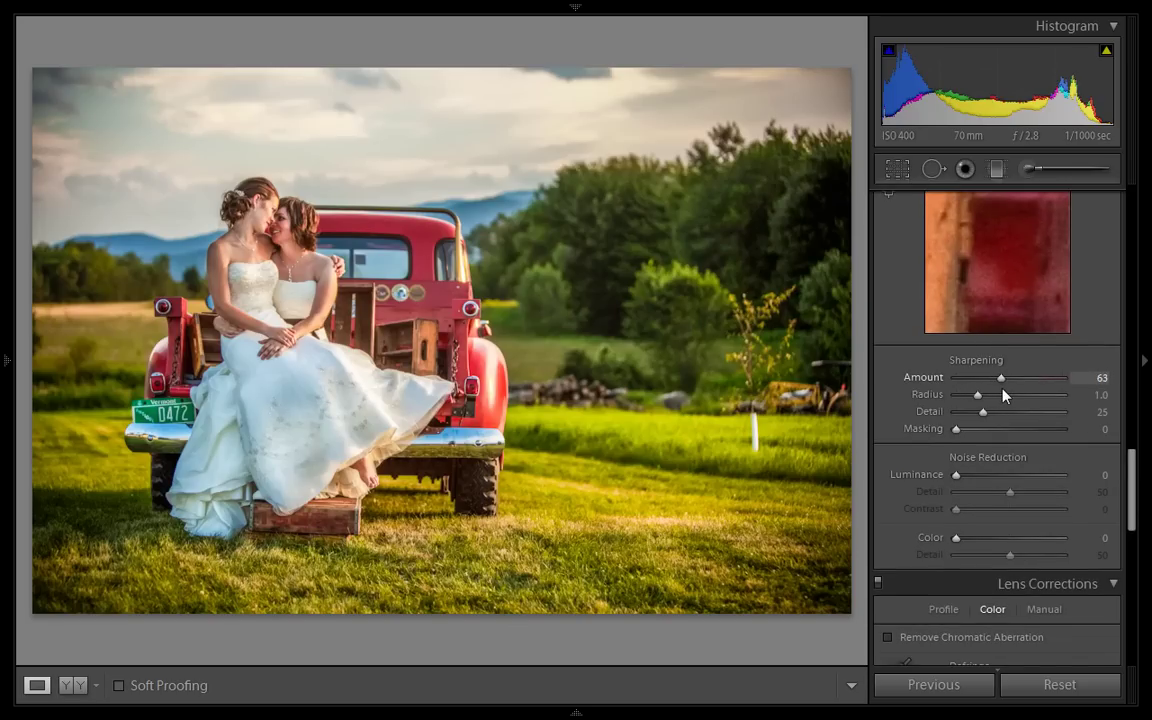
left_click_drag(1135, 483, 1134, 571)
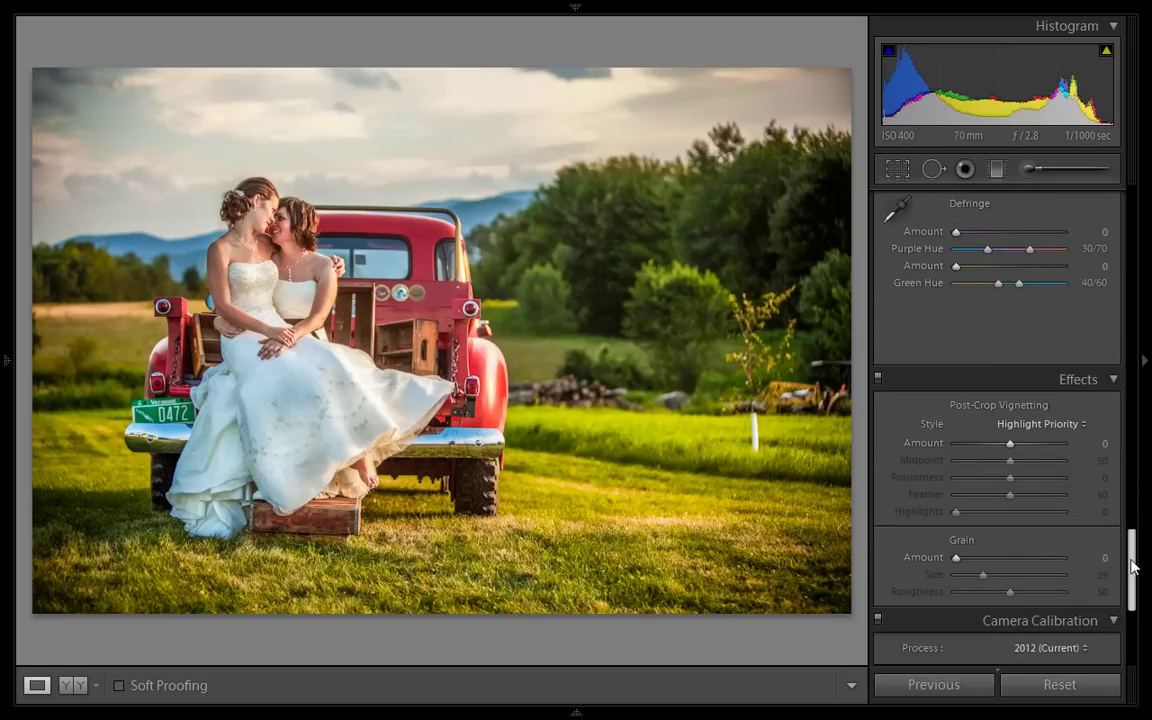
Set the Post-Crop Vignetting style to Color Priority with Amount -14.
left_click(1072, 425)
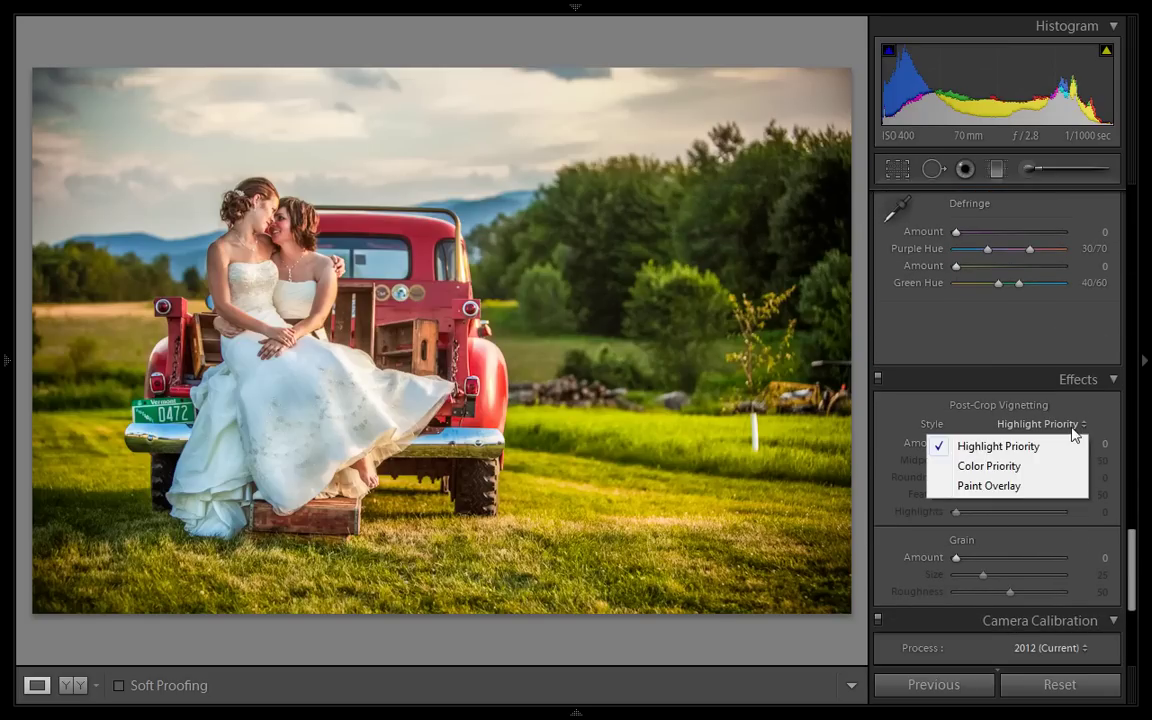
left_click(1020, 467)
left_click_drag(1011, 445, 1003, 447)
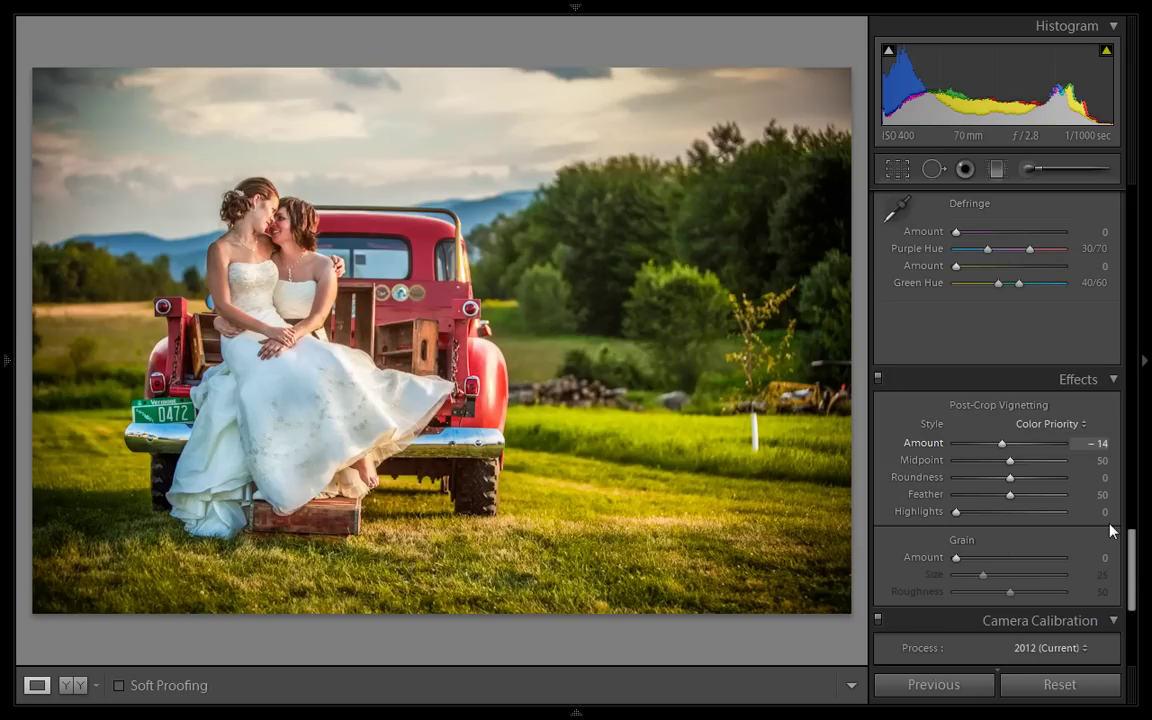
left_click_drag(1134, 560, 1137, 226)
With the Adjustment Brush, paint a mask over the couple by the truck and the wooden step.
left_click(1030, 169)
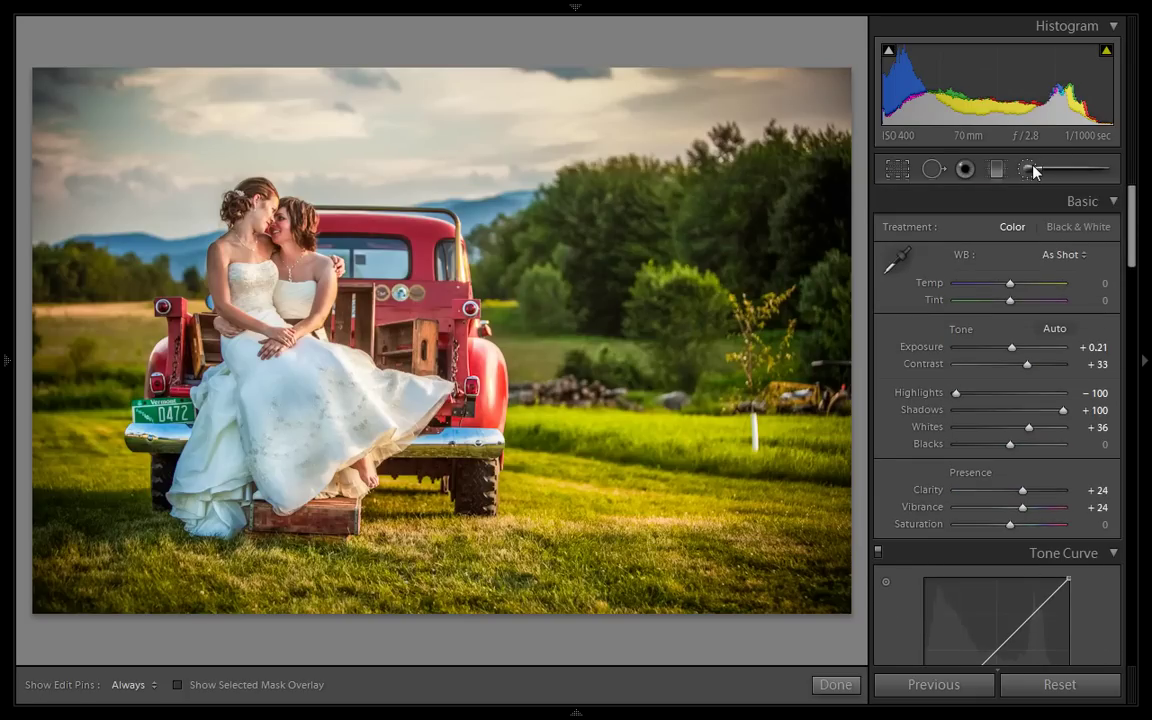
key("h")
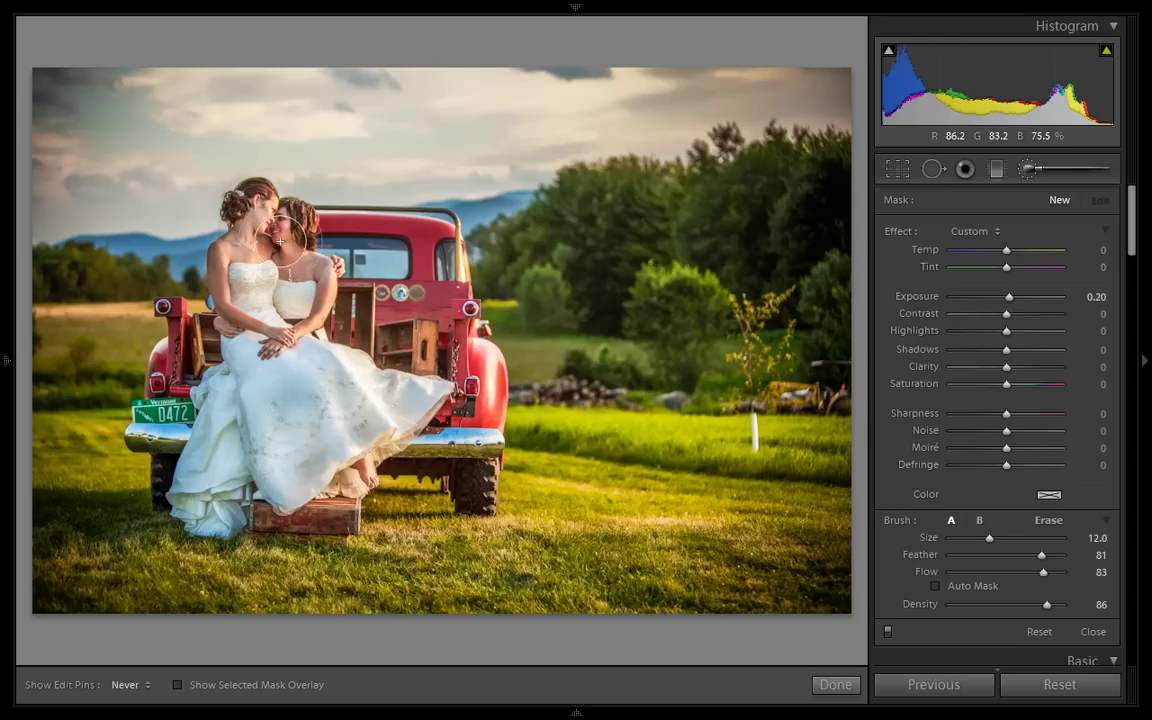
mouse_move(186, 300)
left_mouse_down()
mouse_move(152, 365)
mouse_move(152, 462)
left_mouse_up()
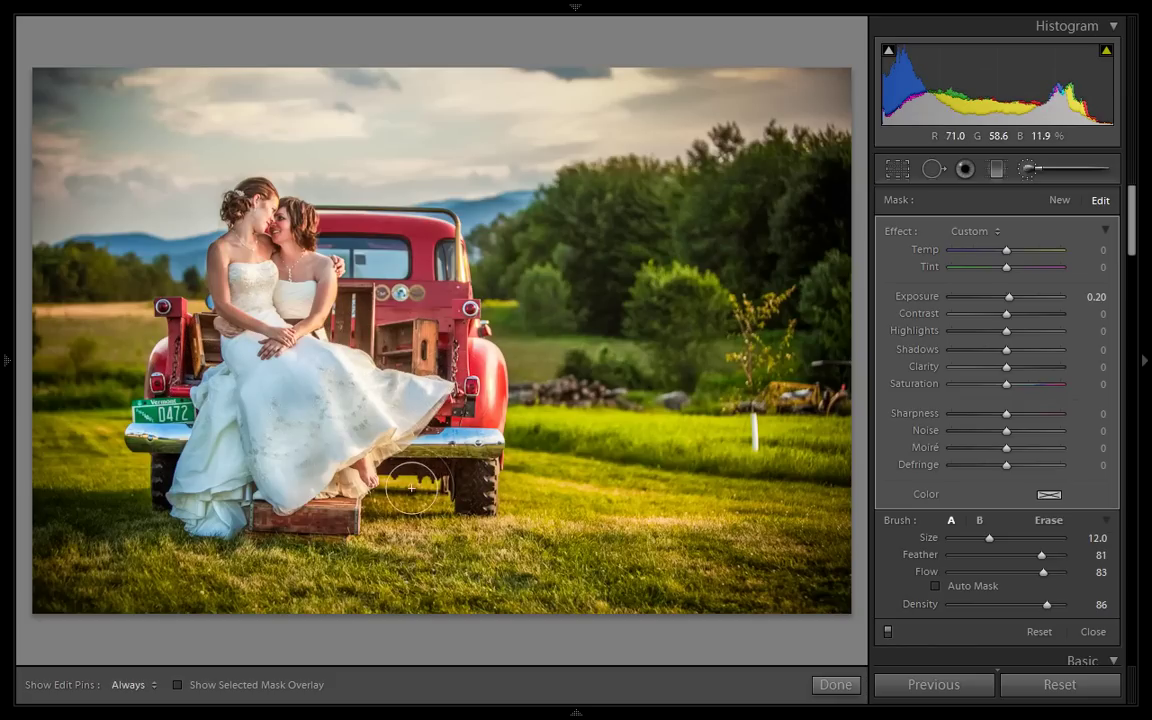
left_click_drag(261, 517, 336, 517)
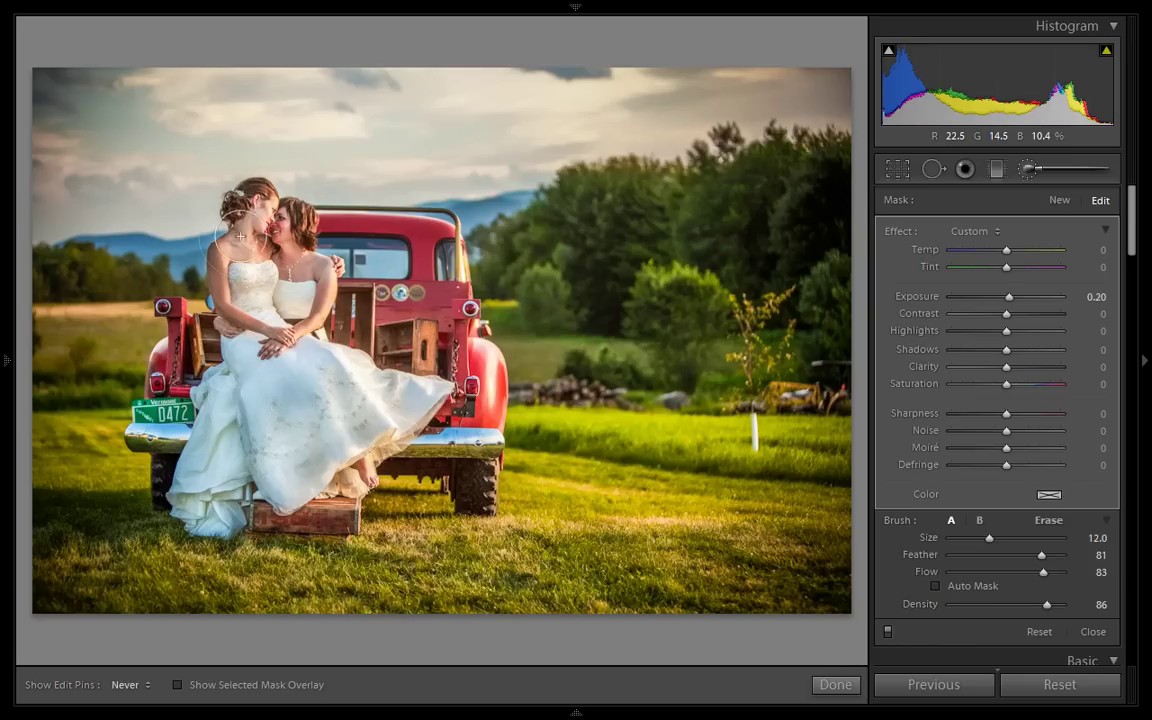
key("h")
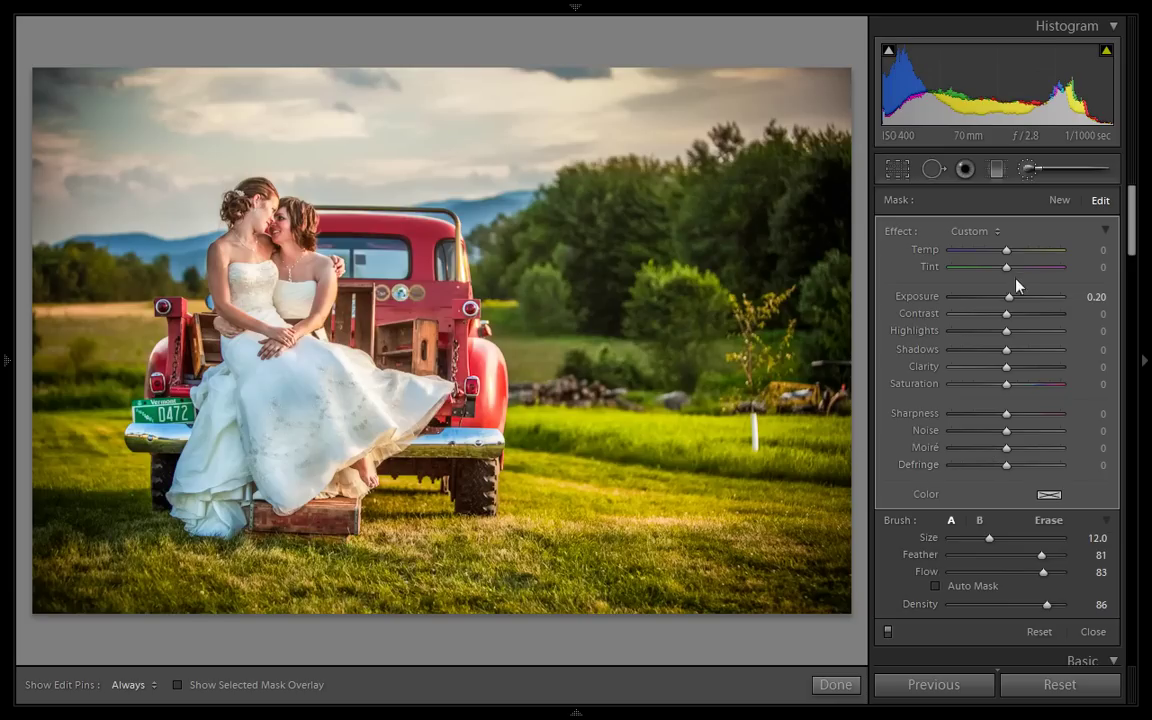
Set the brushed Exposure to 0.46, finish the adjustment, and view the photo full size.
left_click_drag(1010, 300, 1011, 300)
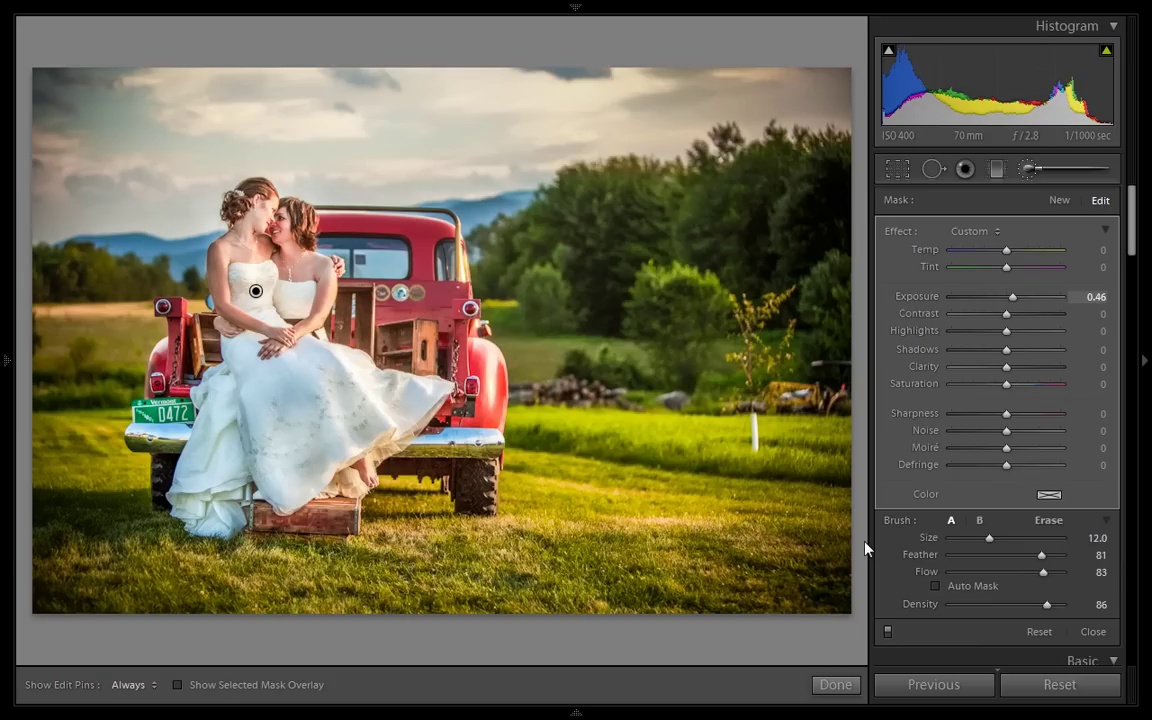
left_click(845, 688)
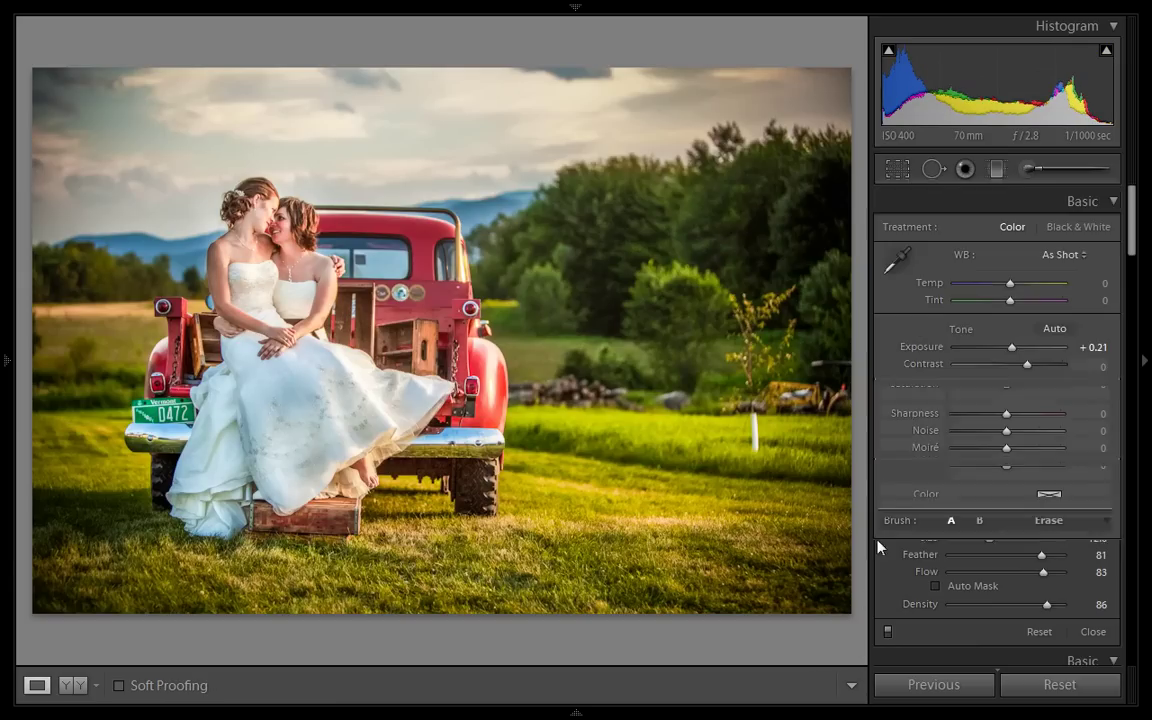
left_click(1143, 357)
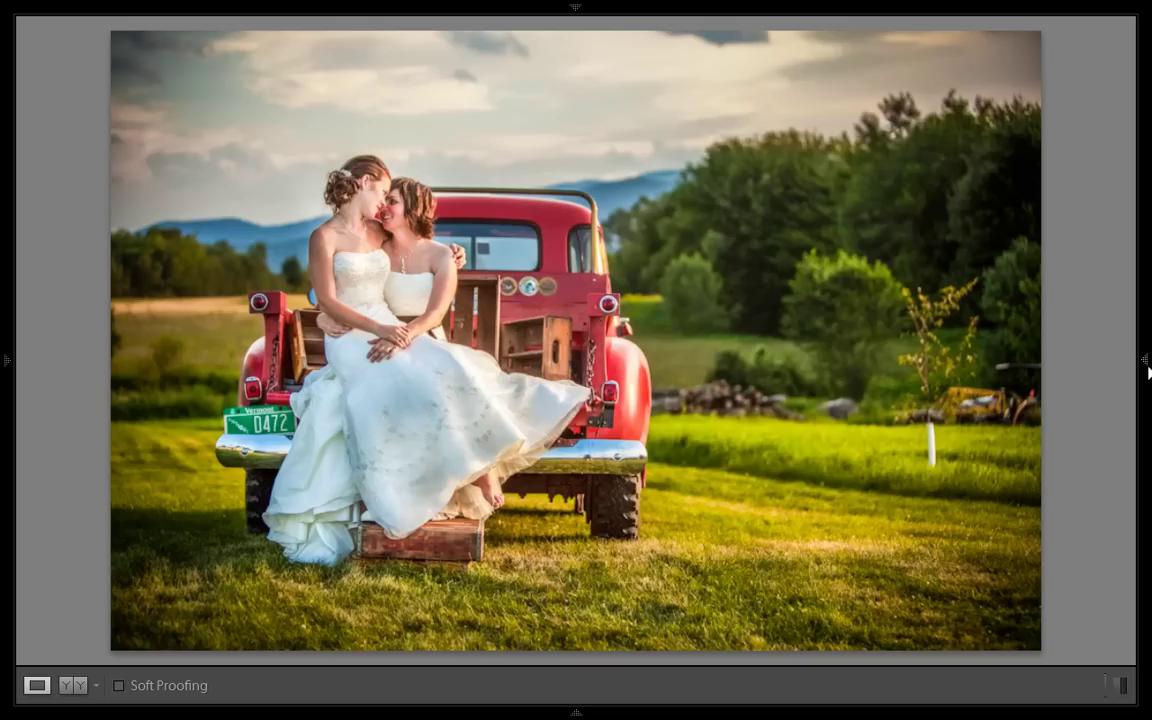